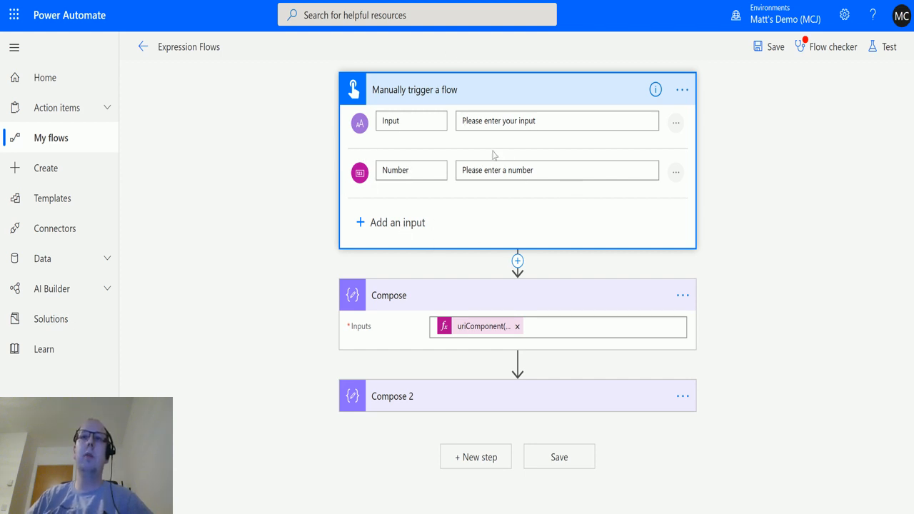
- Collapse the manual trigger and inspect the full expression used in the first Compose action's Inputs
left_click(510, 93)
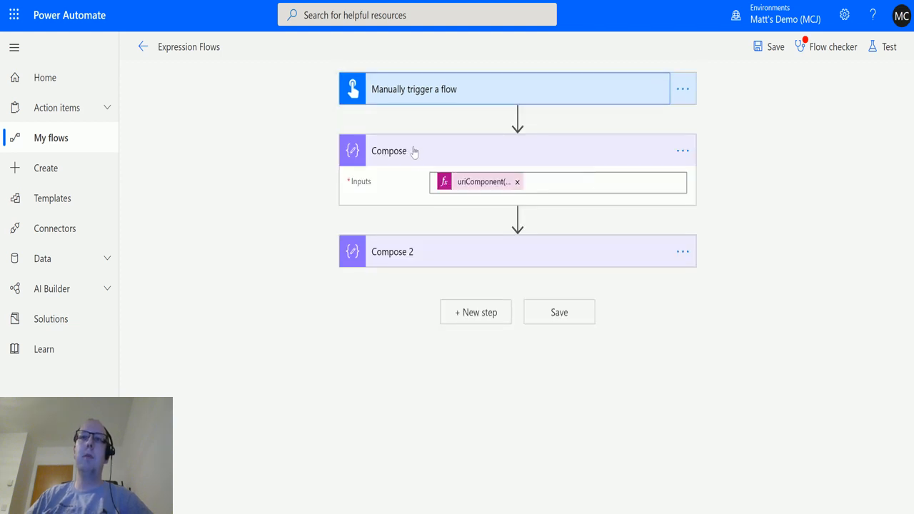
left_click(486, 183)
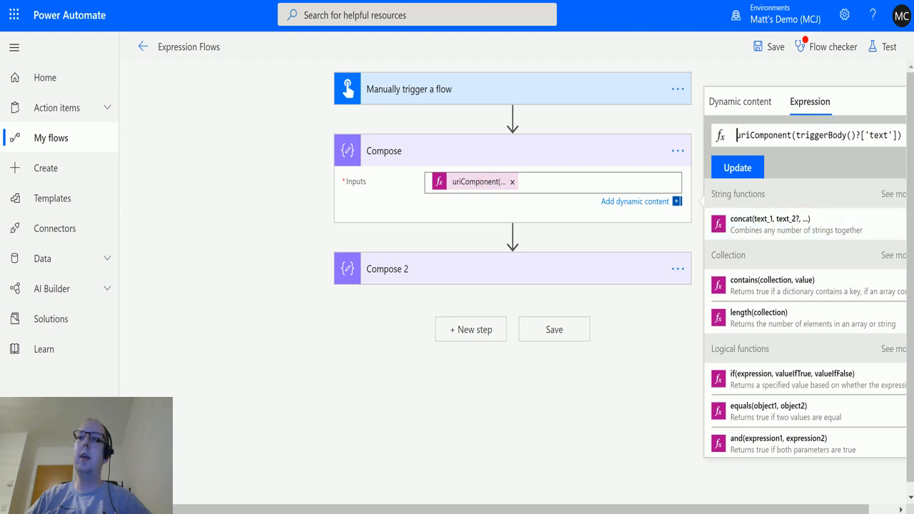
left_click_drag(659, 508, 704, 508)
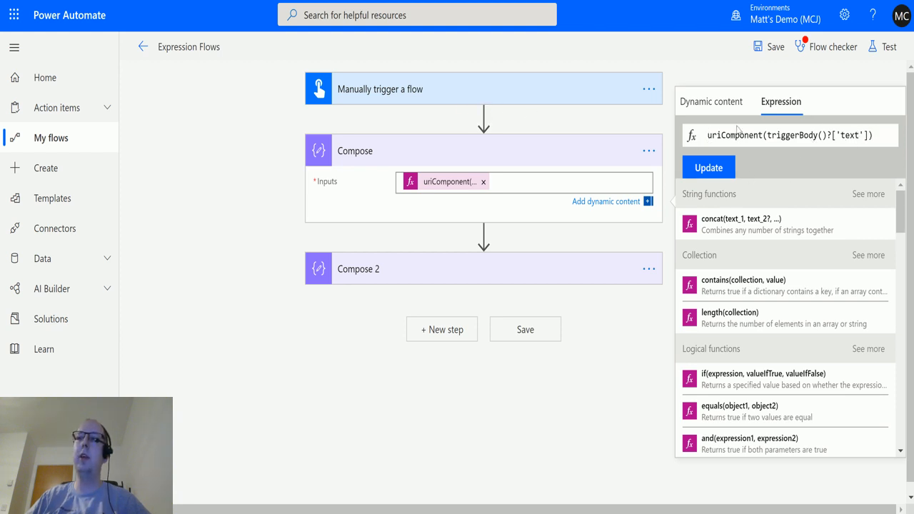
- Start an expression for the Compose 2 Inputs with the uriComponentToBinary conversion function
left_click(452, 267)
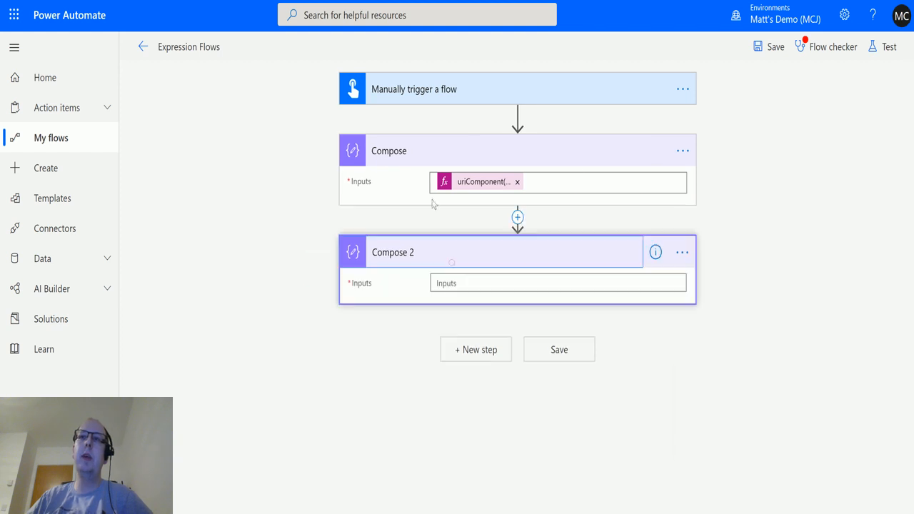
left_click(538, 153)
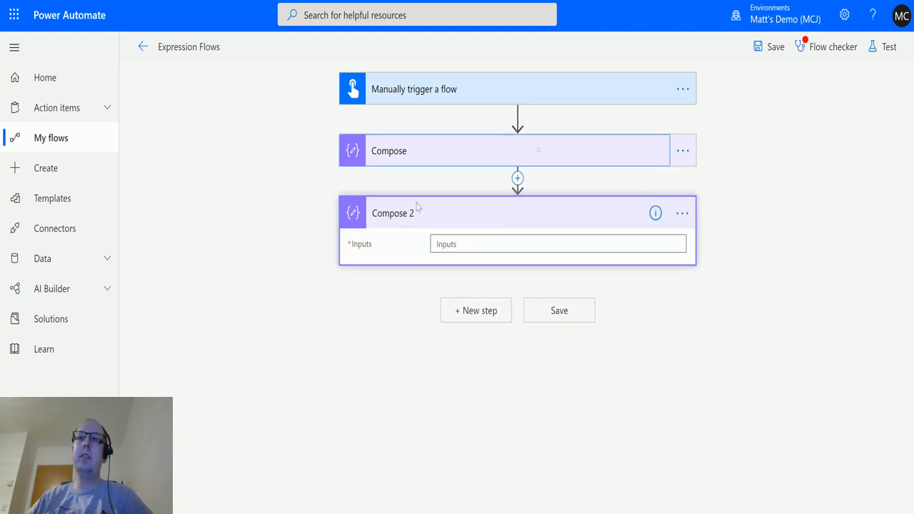
left_click(459, 243)
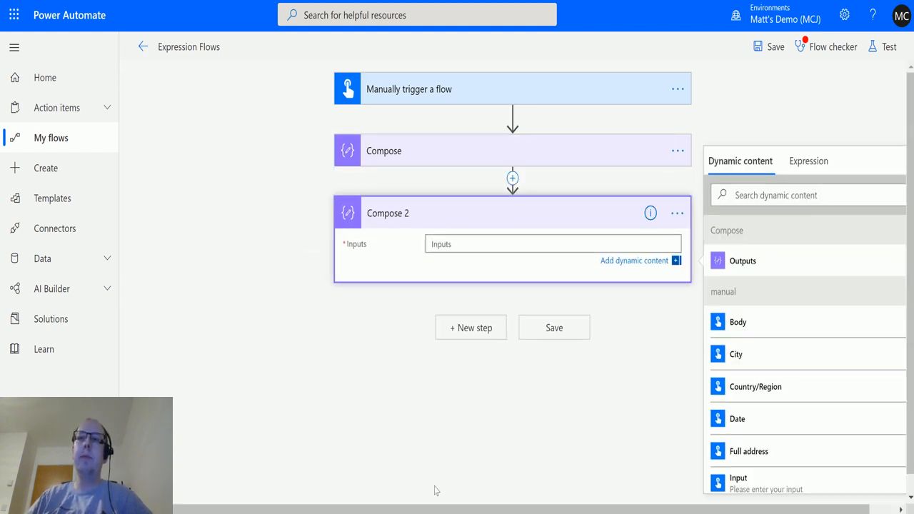
left_click_drag(420, 509, 500, 508)
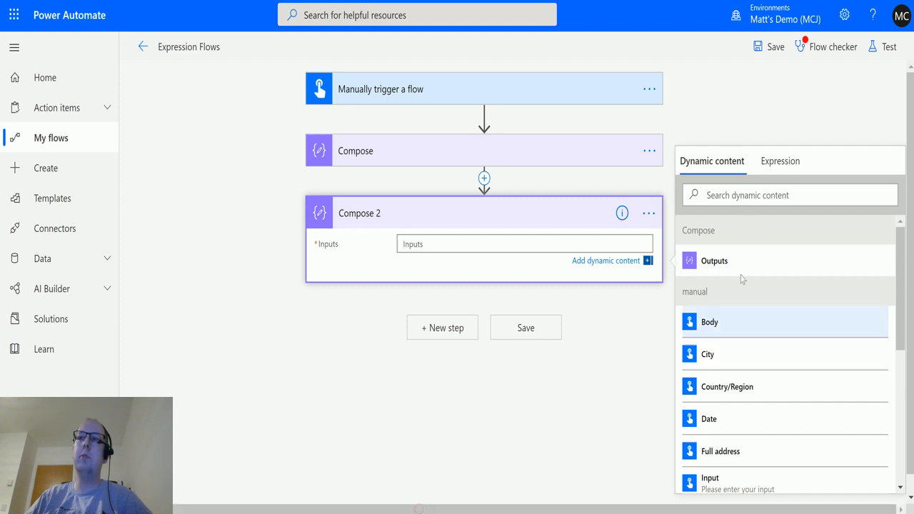
left_click(781, 160)
left_click_drag(900, 254, 900, 318)
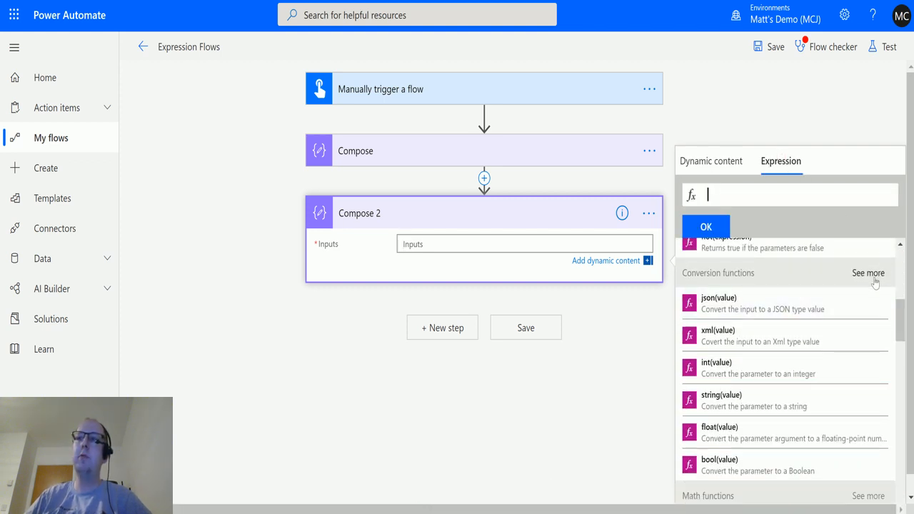
left_click(871, 280)
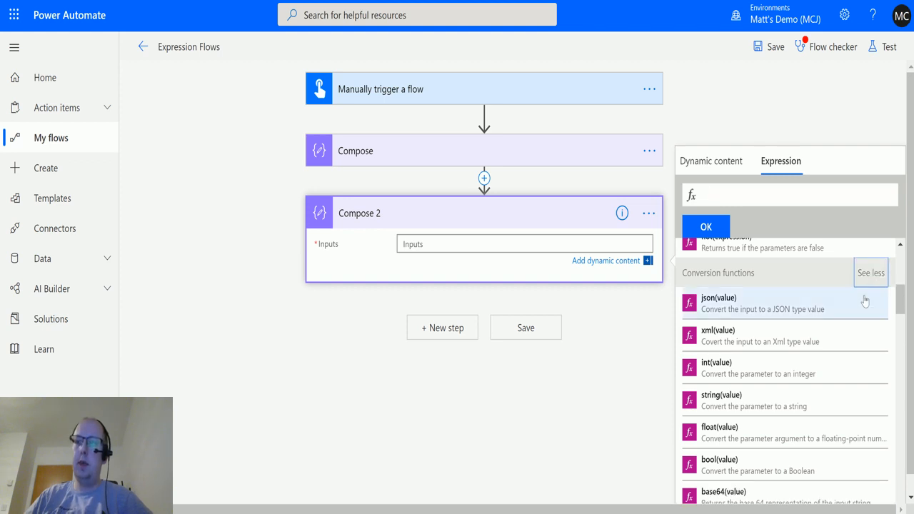
scroll(831, 359, "down", 5)
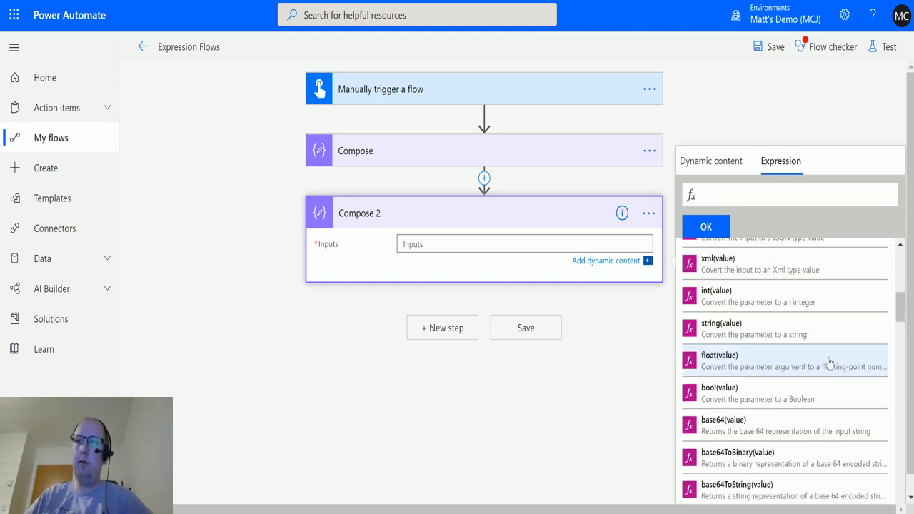
scroll(806, 363, "down", 4)
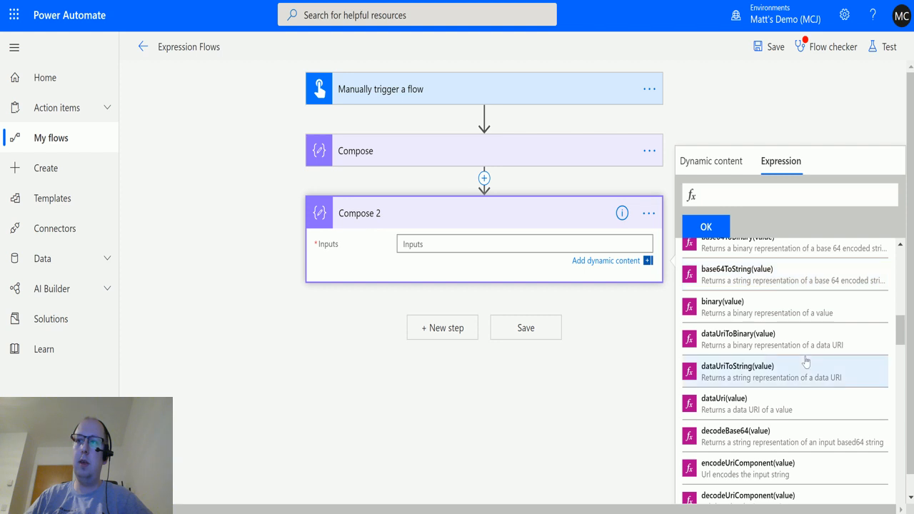
scroll(785, 330, "down", 1)
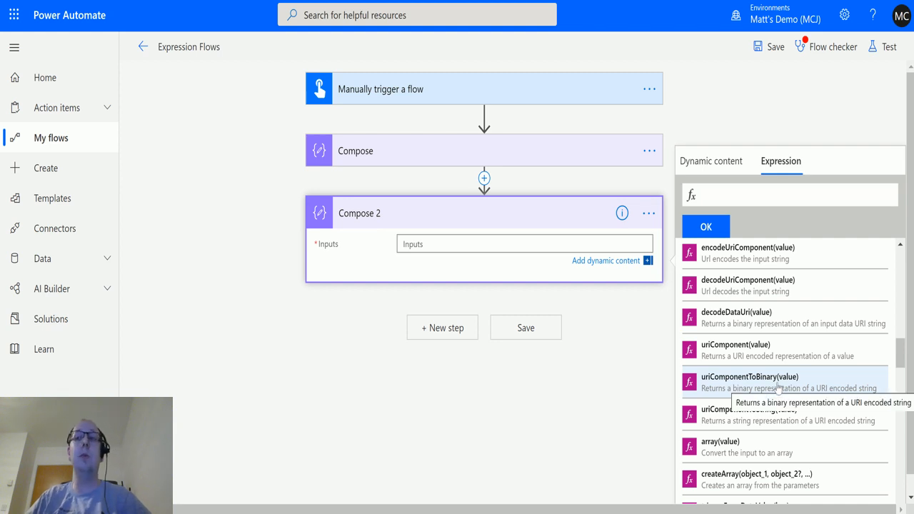
left_click(736, 384)
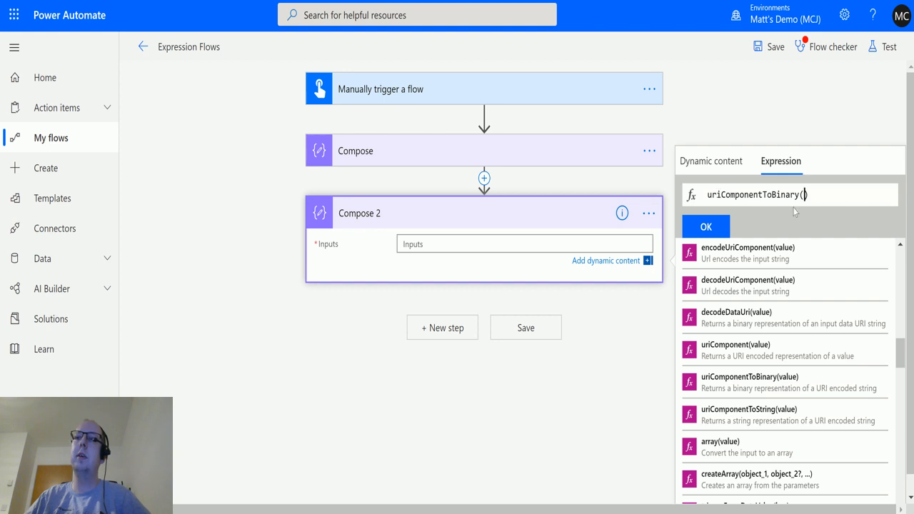
- Insert the Compose action's Outputs as the function's argument and apply the expression uriComponentToBinary(outputs('Compose')) to Compose 2
left_click(711, 162)
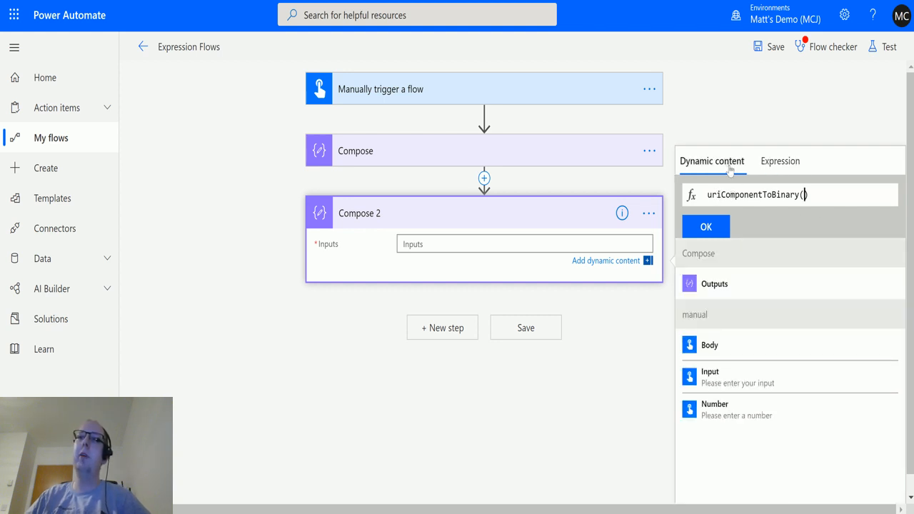
left_click(728, 285)
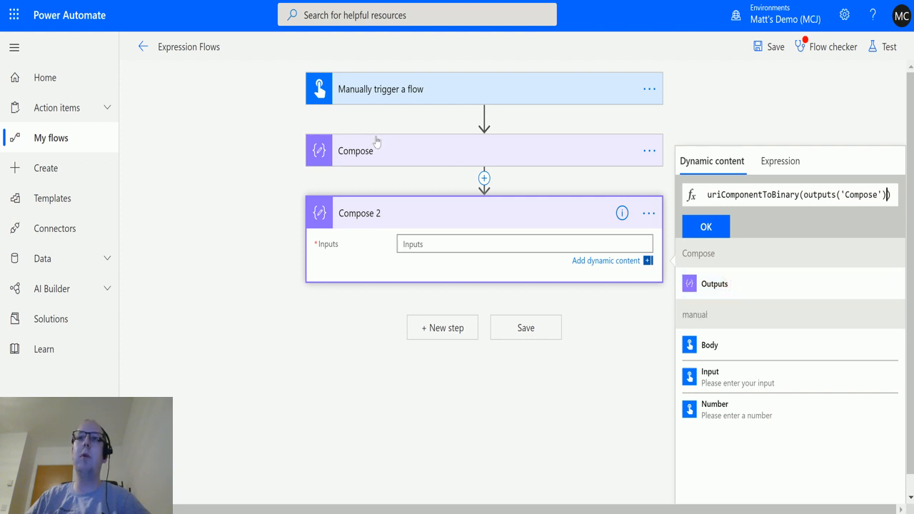
left_click(707, 227)
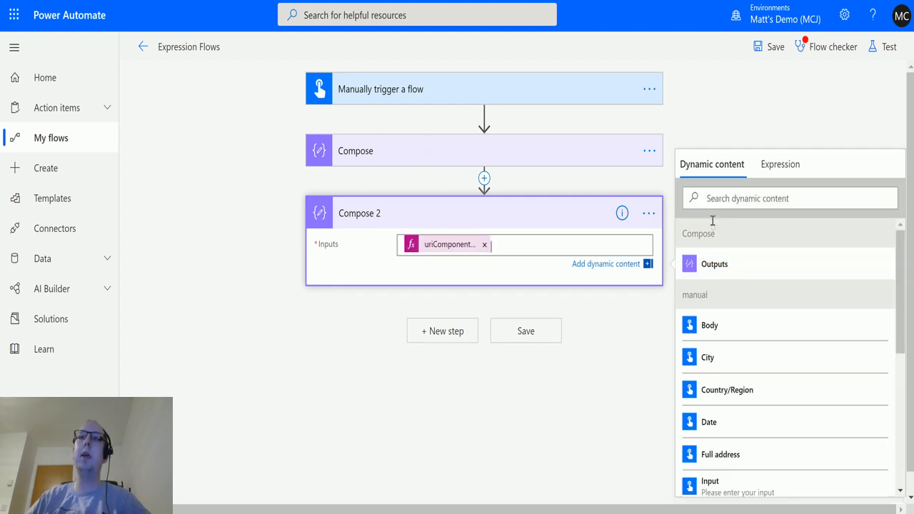
left_click(883, 47)
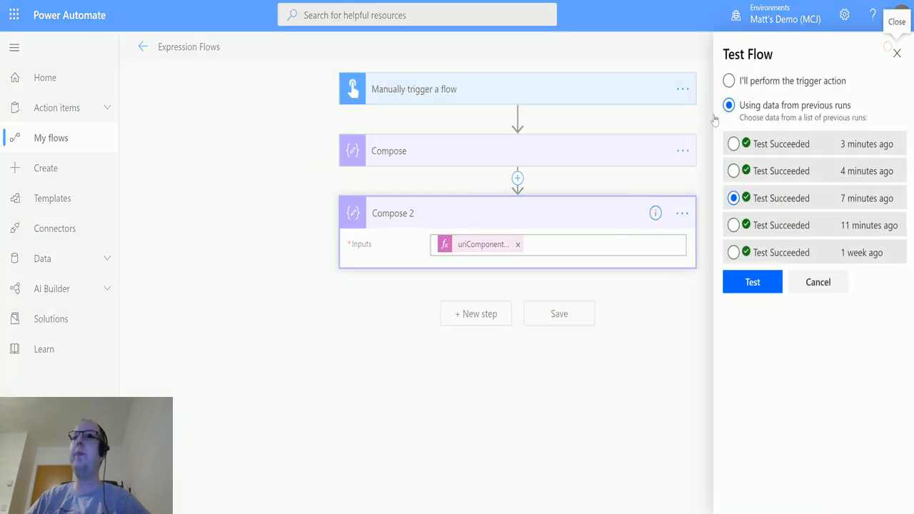
left_click(743, 80)
left_click(761, 153)
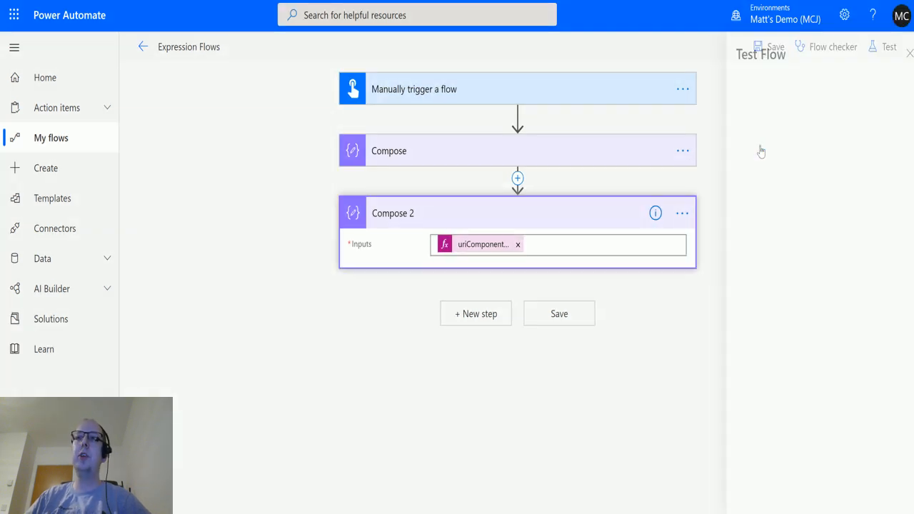
type("htt")
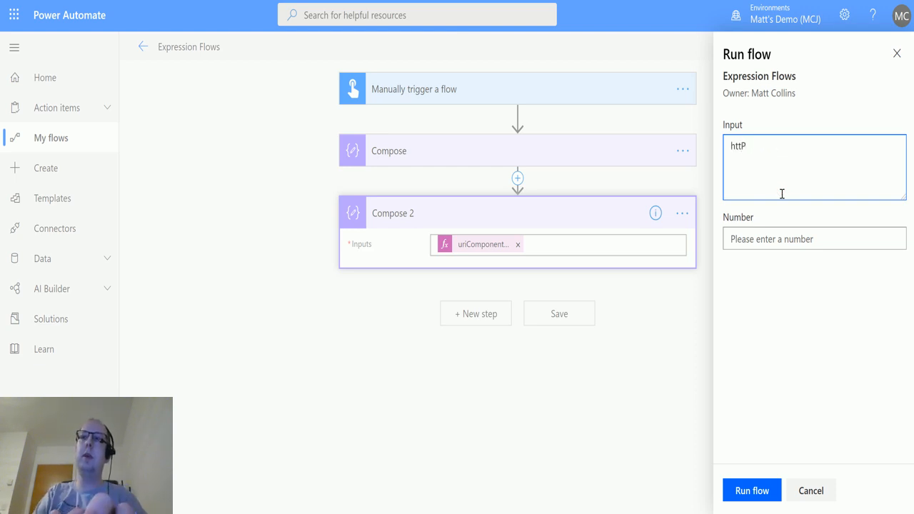
type("P")
key("BackSpace")
type("ps://")
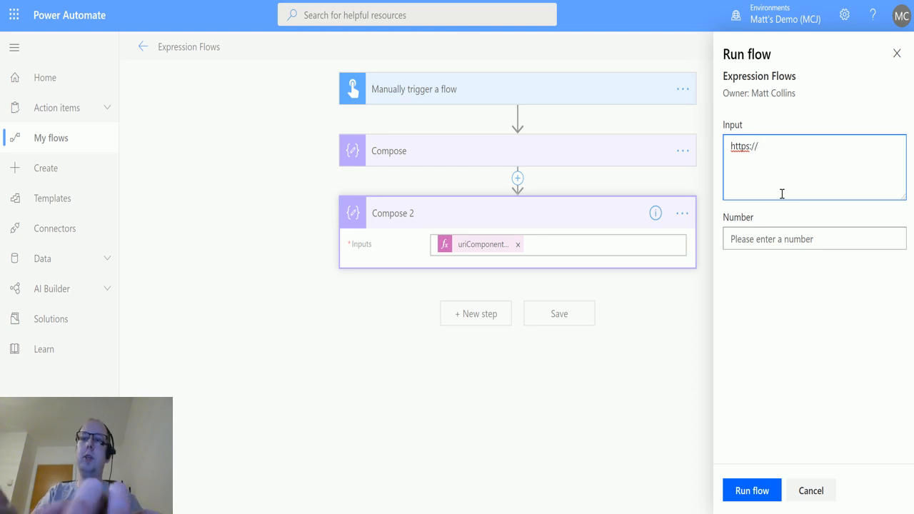
type("microsoft")
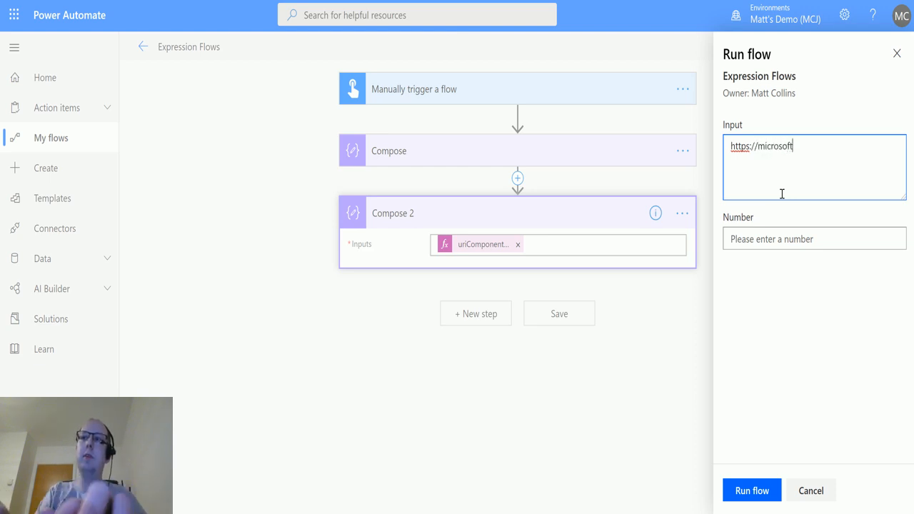
type(".com")
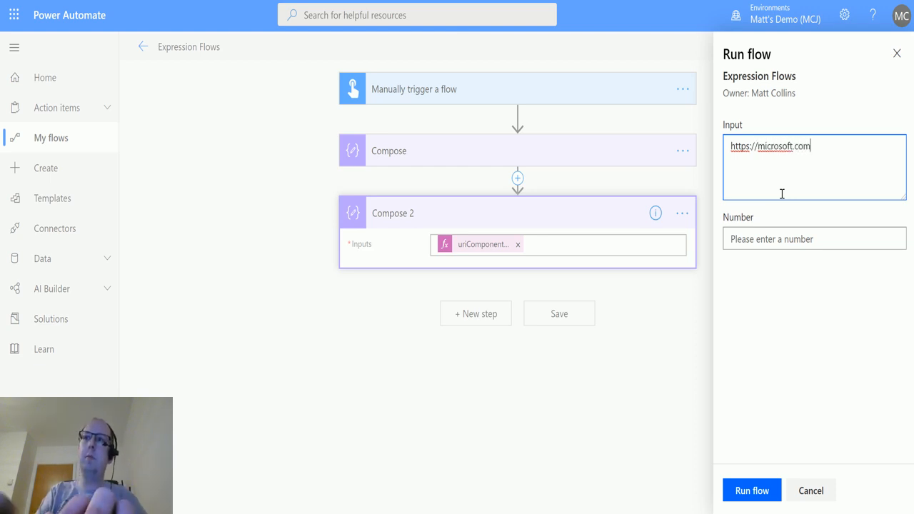
type("/po")
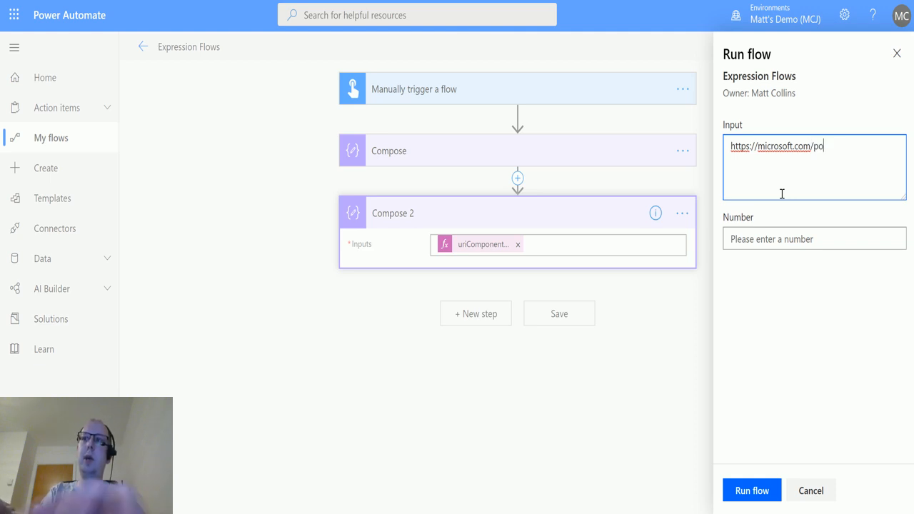
type("werautomate/")
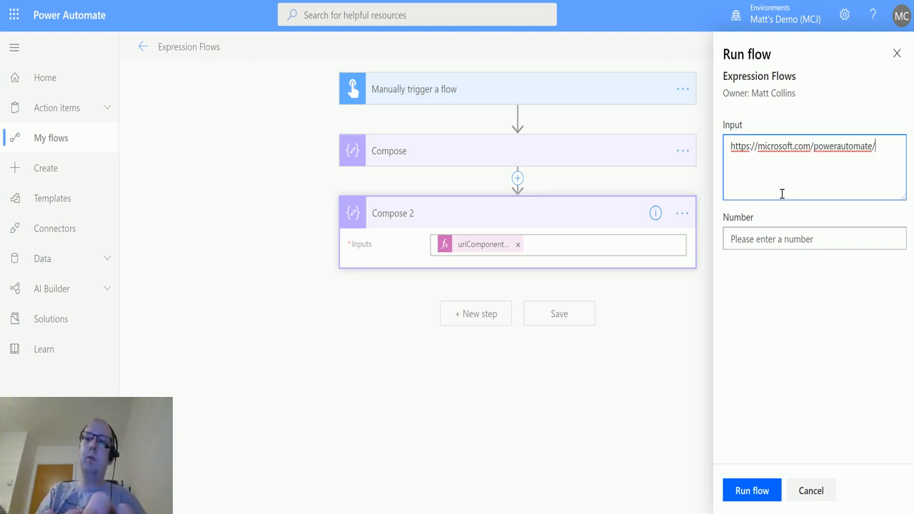
type("search")
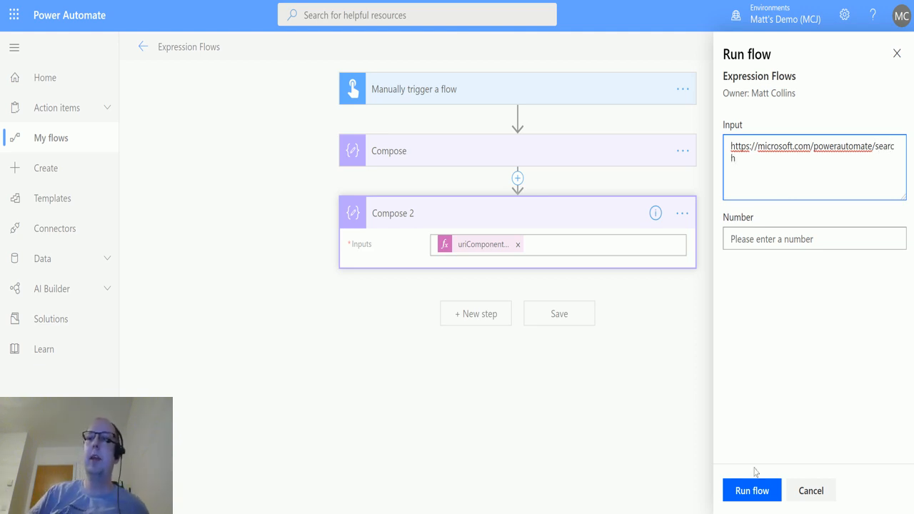
left_click(752, 491)
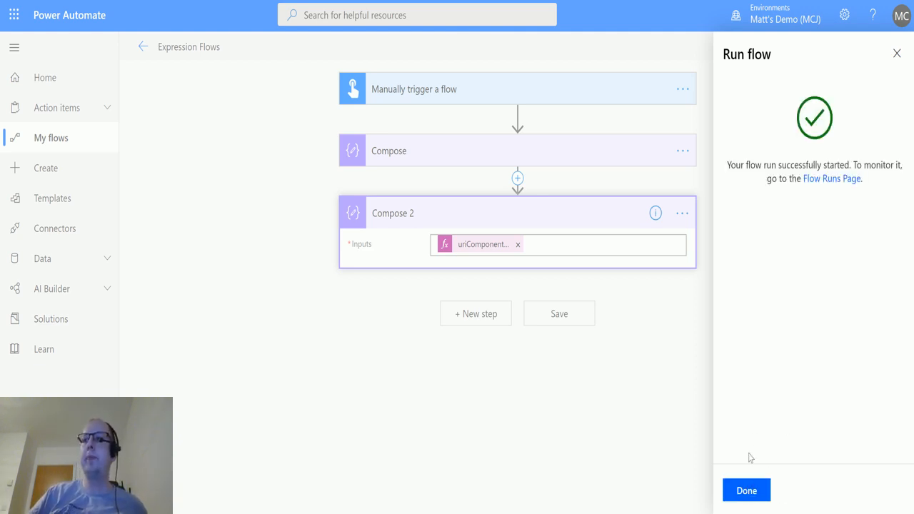
left_click(750, 491)
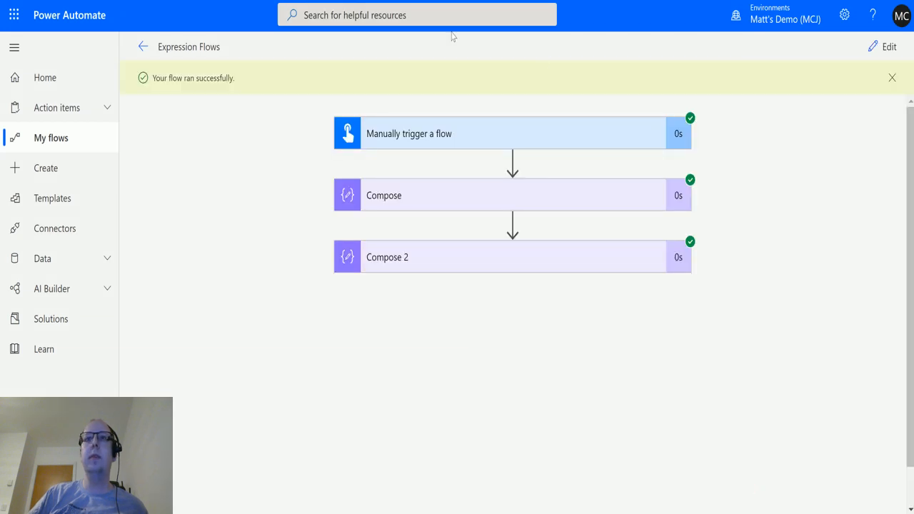
- Expand Compose and Compose 2 in the run results to review their inputs and outputs
left_click(475, 195)
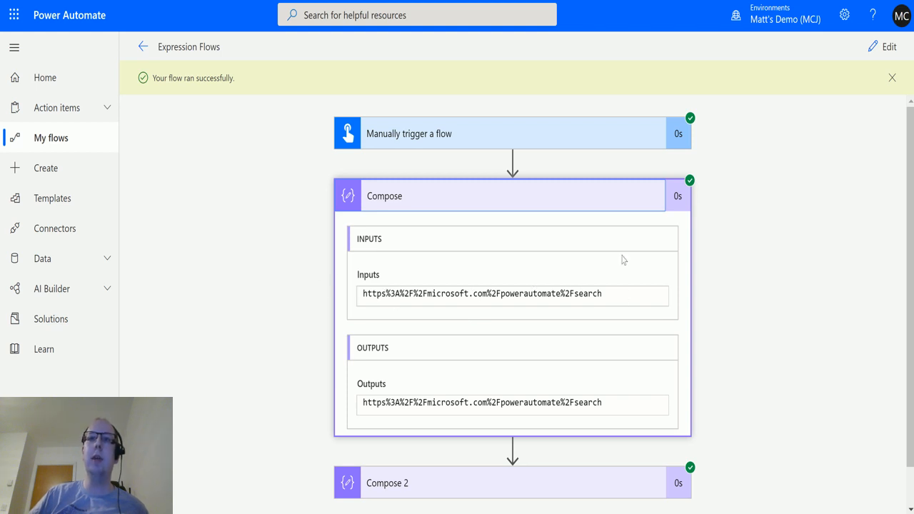
scroll(493, 159, "down", 1)
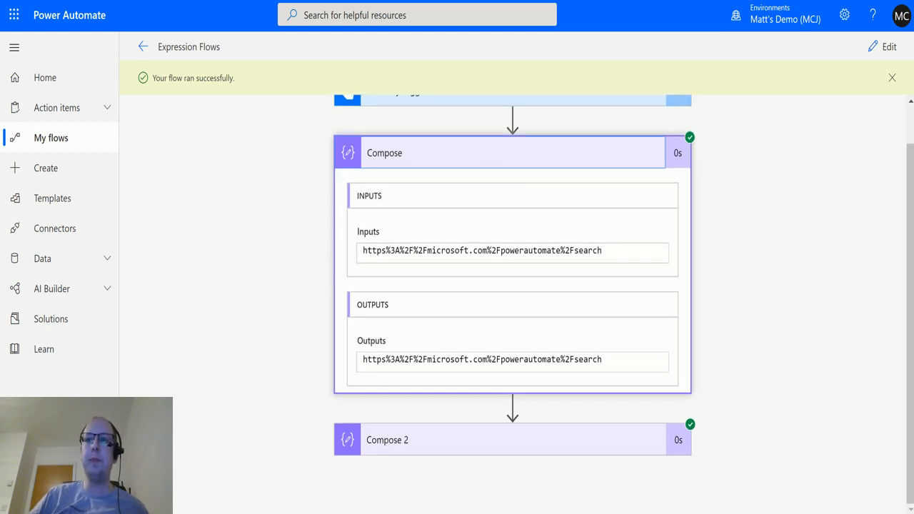
left_click(515, 447)
scroll(628, 178, "down", 4)
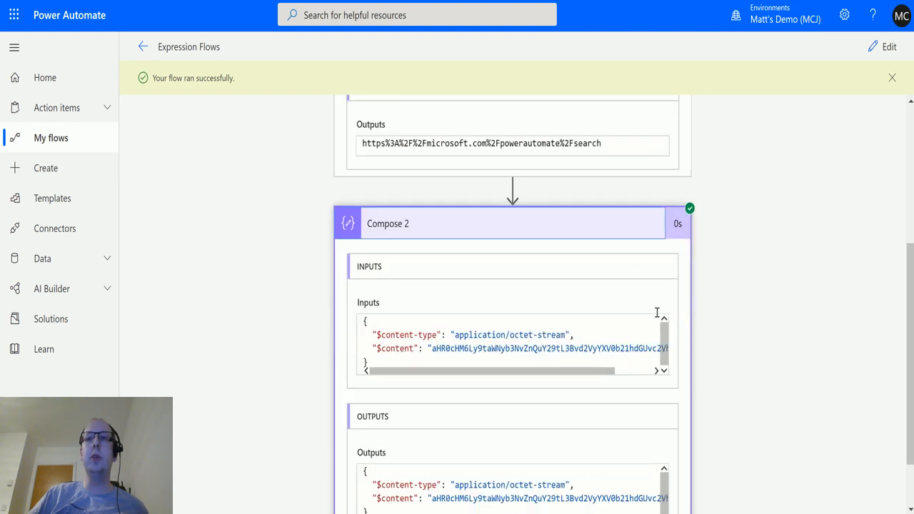
scroll(657, 312, "down", 2)
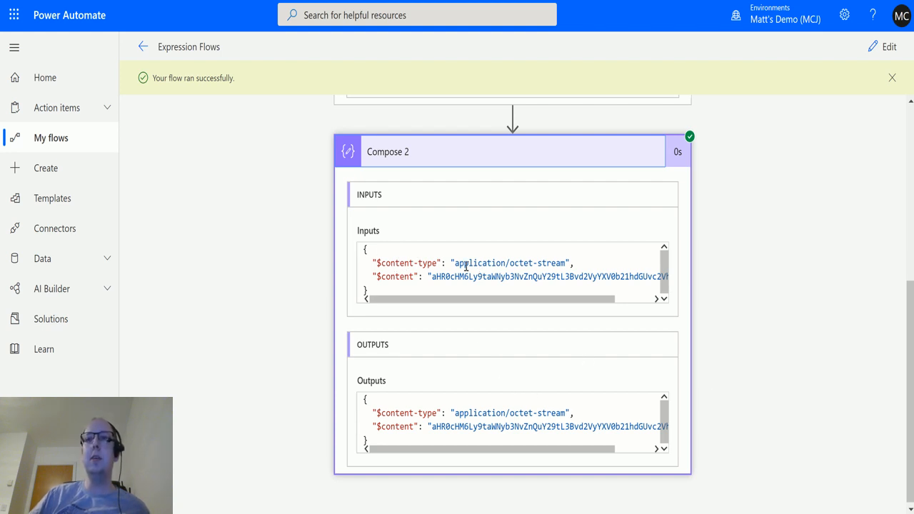
- Examine the content type and the full content string in Compose 2's inputs, and compare them with the Compose output
left_click_drag(457, 262, 506, 263)
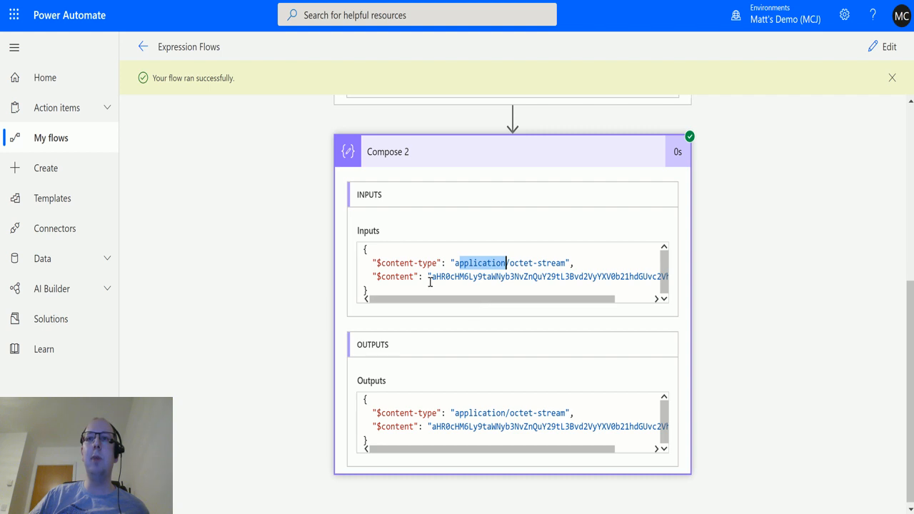
left_click_drag(432, 275, 649, 277)
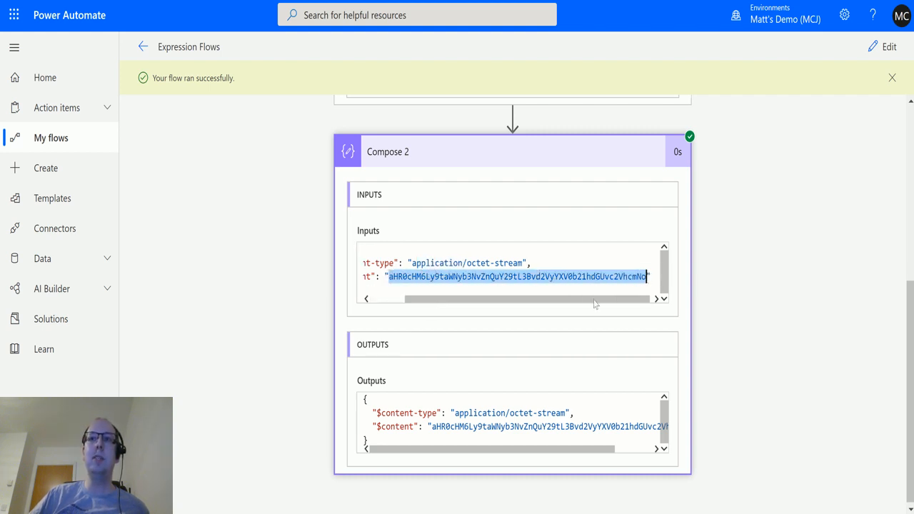
left_click_drag(595, 304, 521, 304)
scroll(485, 178, "up", 2)
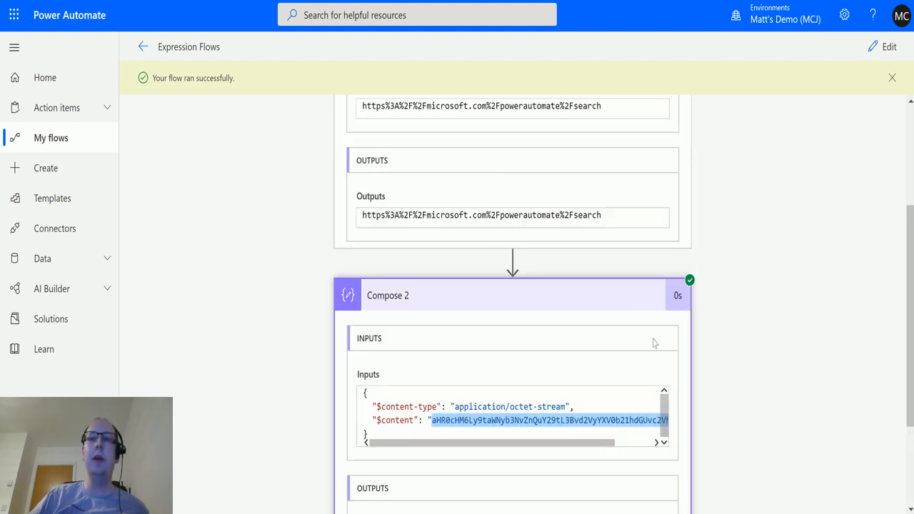
scroll(653, 343, "down", 1)
scroll(420, 343, "down", 1)
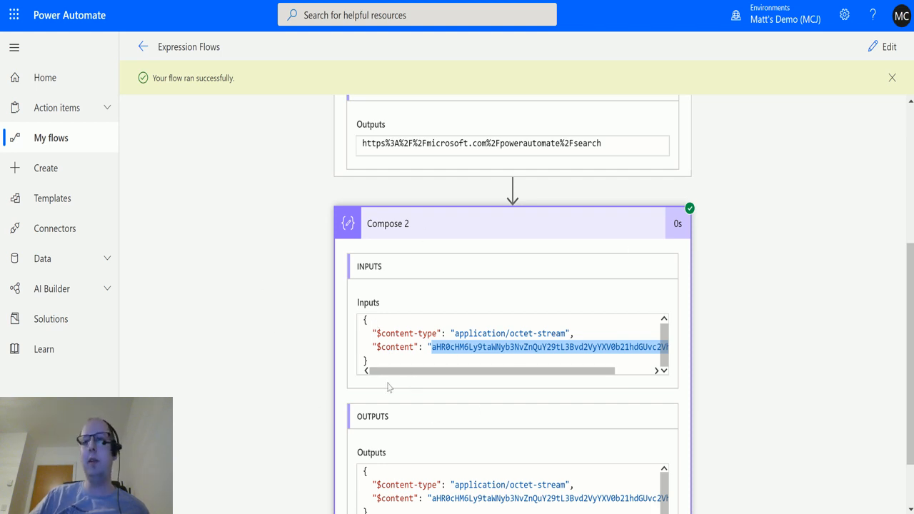
scroll(477, 425, "down", 1)
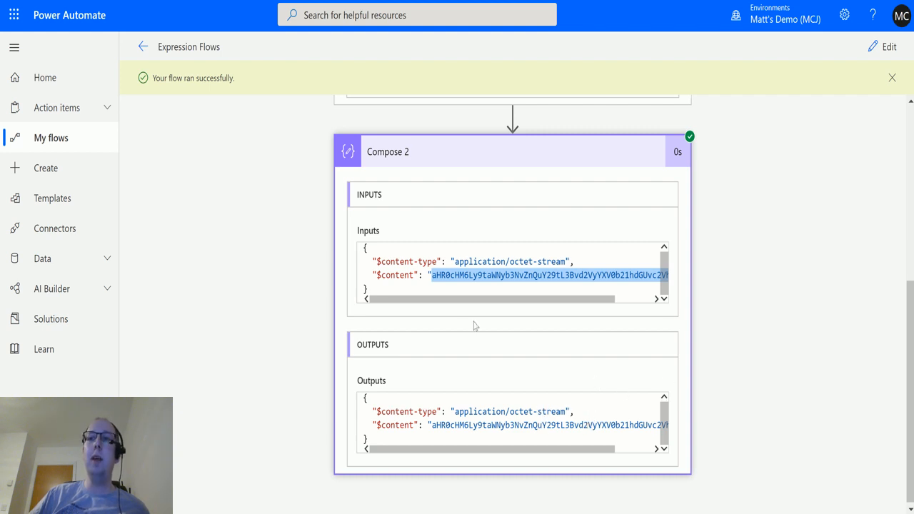
scroll(652, 346, "up", 2)
scroll(665, 357, "up", 2)
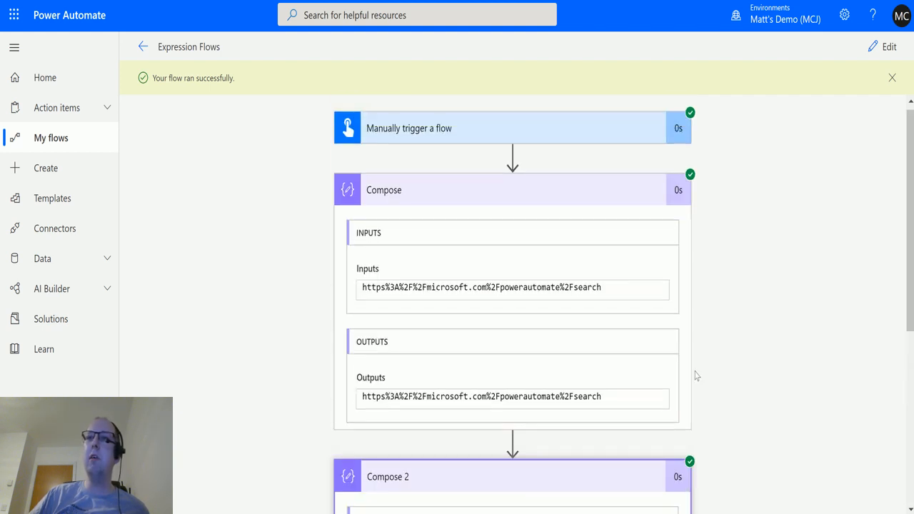
scroll(710, 378, "down", 4)
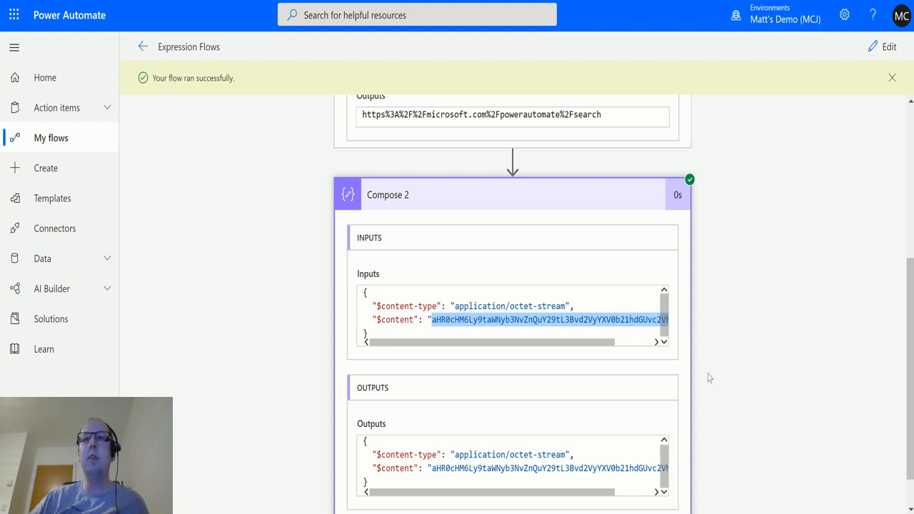